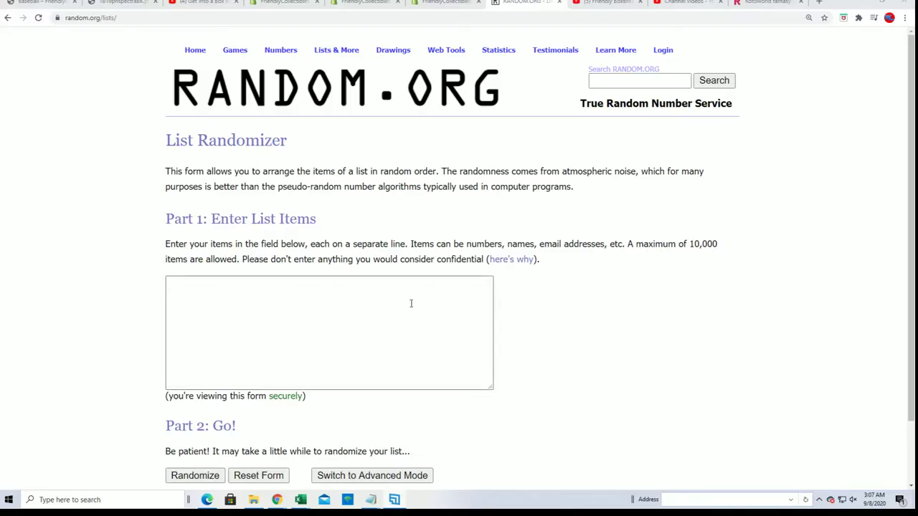
Copy the 17 owner-name lines from the Notepad note and paste them into the RANDOM.ORG list items field
{"action": "key", "text": "alt+Tab"}
{"action": "left_click_drag", "start_coordinate": [481, 96], "coordinate": [554, 54]}
{"action": "left_click_drag", "start_coordinate": [496, 241], "coordinate": [423, 100]}
{"action": "right_click", "coordinate": [468, 134]}
{"action": "left_click", "coordinate": [475, 162]}
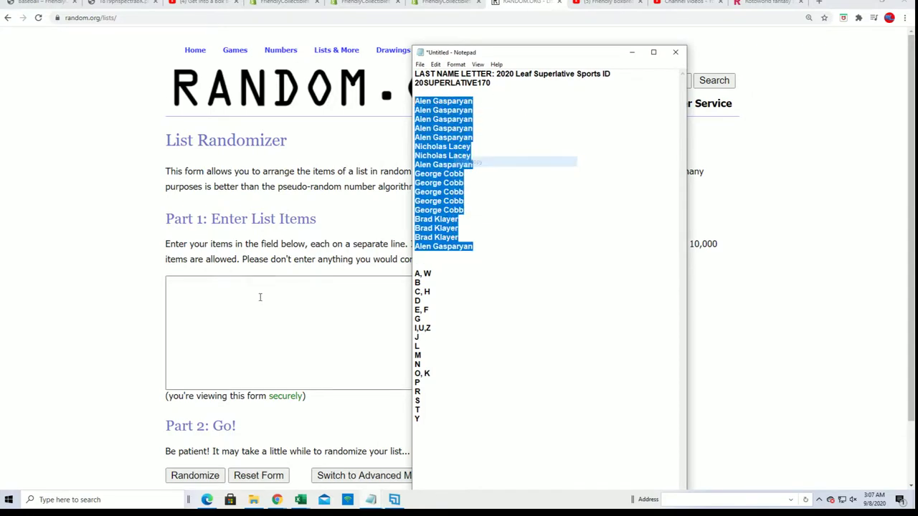
{"action": "left_click", "coordinate": [260, 297]}
{"action": "right_click", "coordinate": [169, 288]}
{"action": "left_click", "coordinate": [199, 359]}
Randomize the owner-name list seven times in a row
{"action": "scroll", "coordinate": [537, 328], "scroll_direction": "down", "scroll_amount": 1}
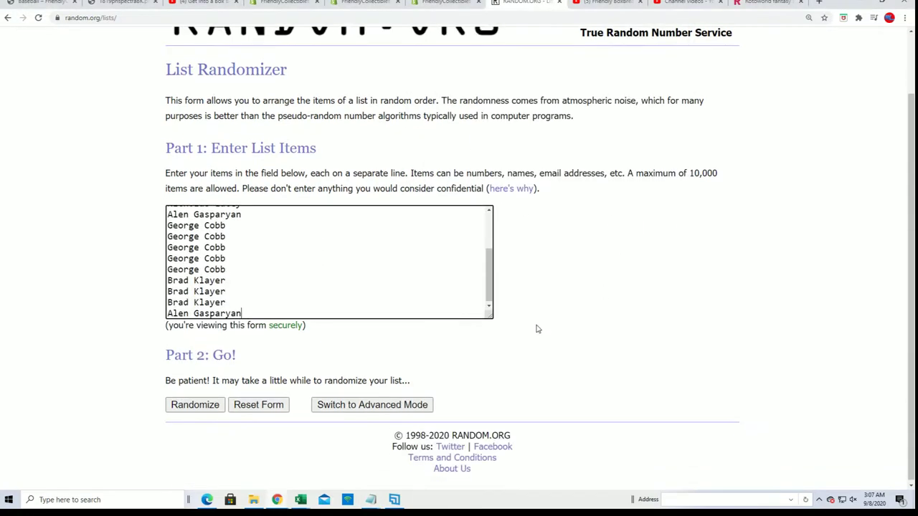
{"action": "left_click", "coordinate": [205, 405]}
{"action": "scroll", "coordinate": [263, 301], "scroll_direction": "down", "scroll_amount": 1}
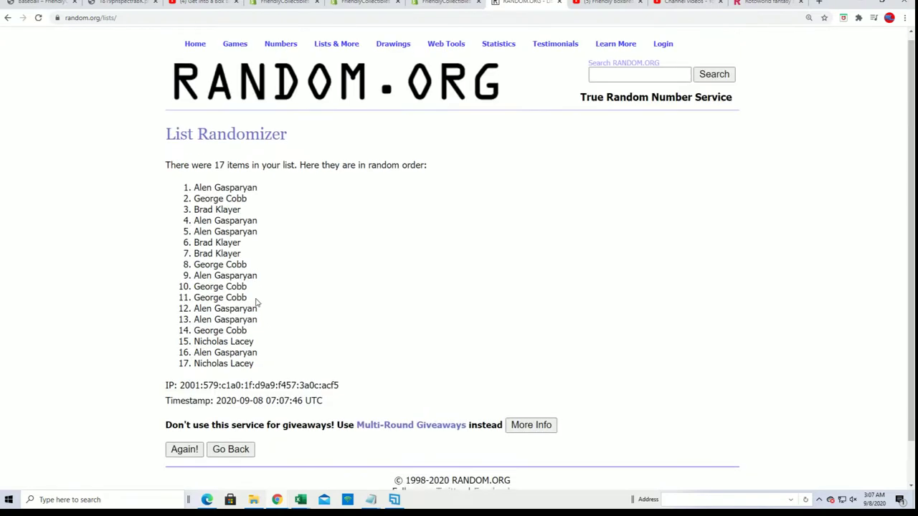
{"action": "left_click", "coordinate": [179, 404]}
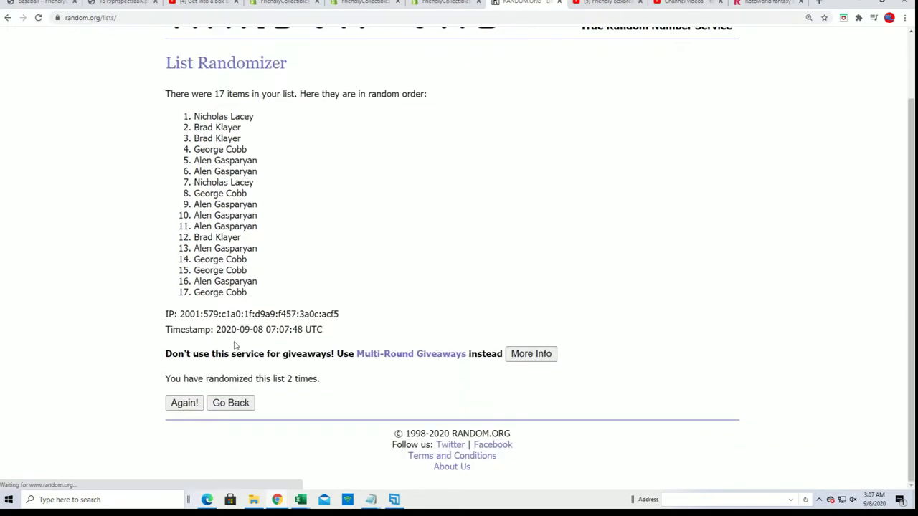
{"action": "left_click", "coordinate": [183, 405]}
{"action": "scroll", "coordinate": [139, 381], "scroll_direction": "down", "scroll_amount": 1}
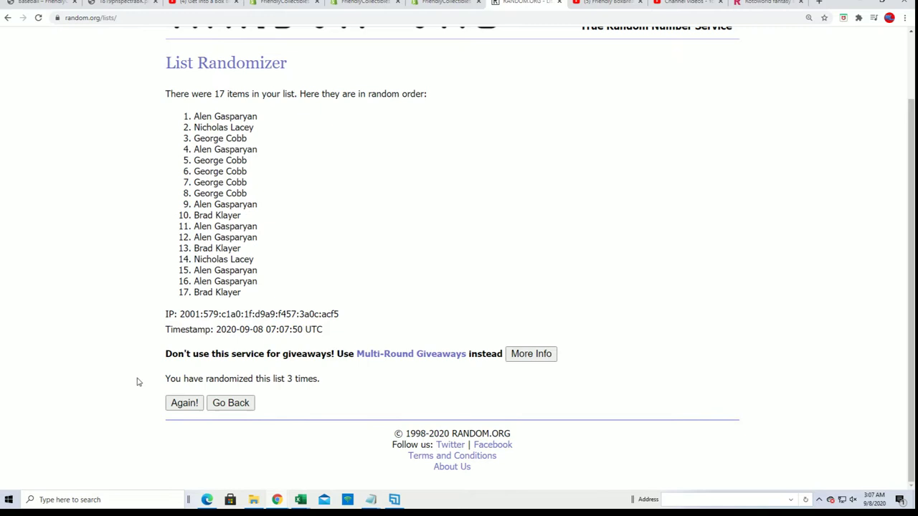
{"action": "left_click", "coordinate": [180, 404]}
{"action": "left_click", "coordinate": [185, 403]}
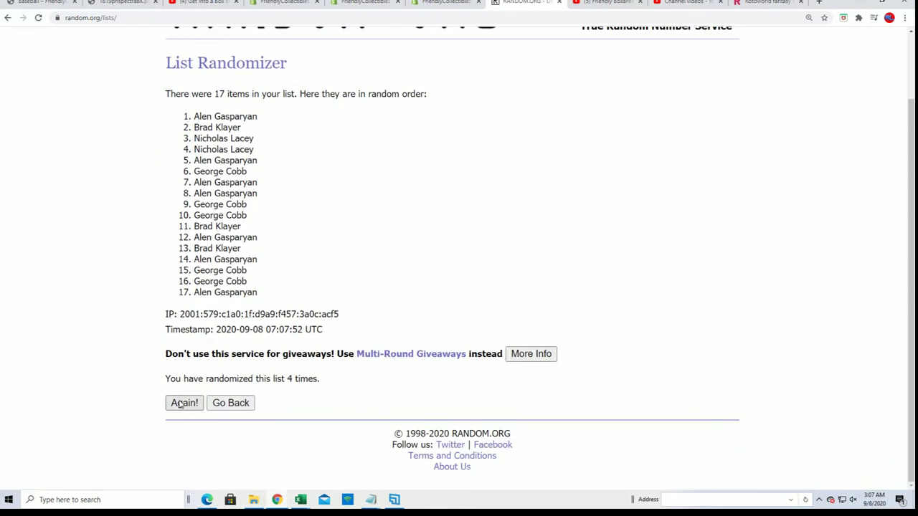
{"action": "scroll", "coordinate": [276, 281], "scroll_direction": "down", "scroll_amount": 1}
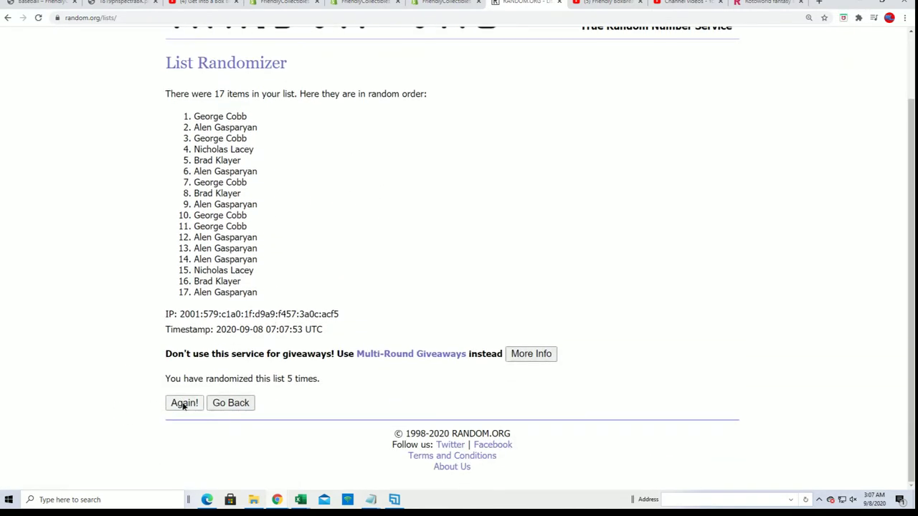
{"action": "left_click", "coordinate": [183, 403]}
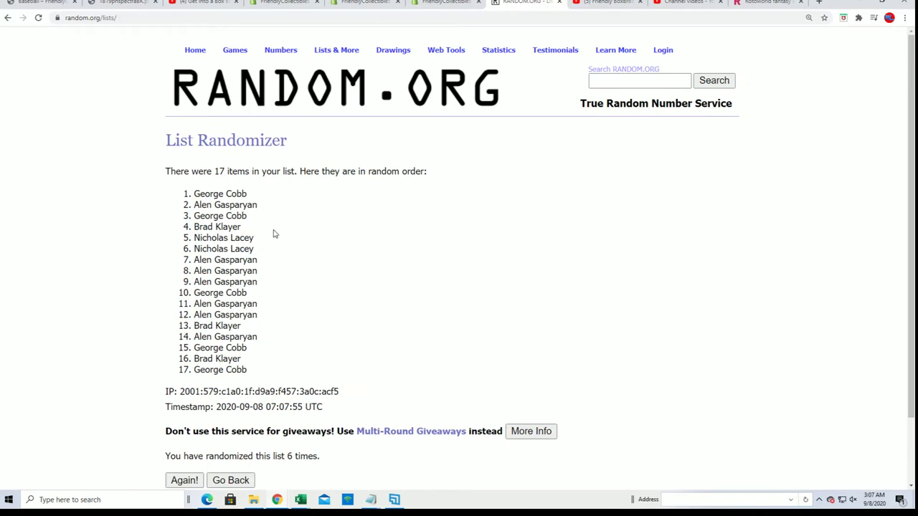
{"action": "scroll", "coordinate": [273, 358], "scroll_direction": "down", "scroll_amount": 1}
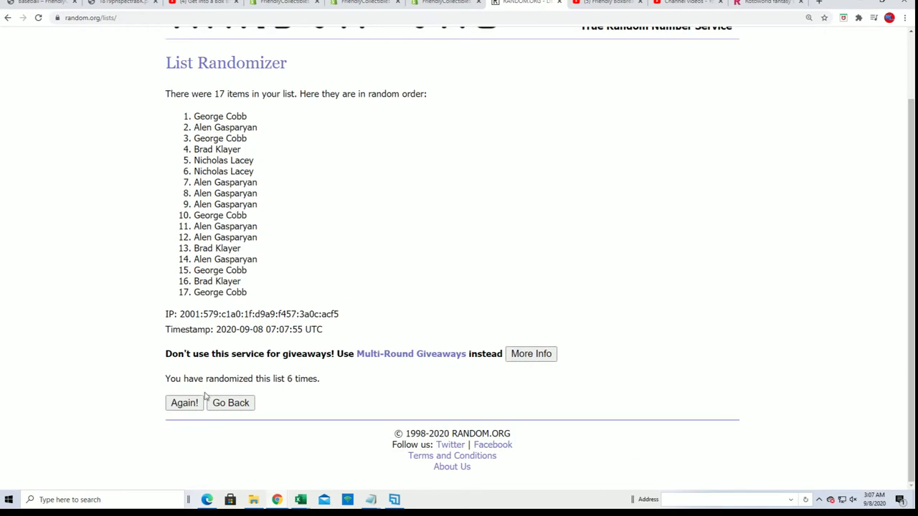
{"action": "left_click", "coordinate": [188, 403]}
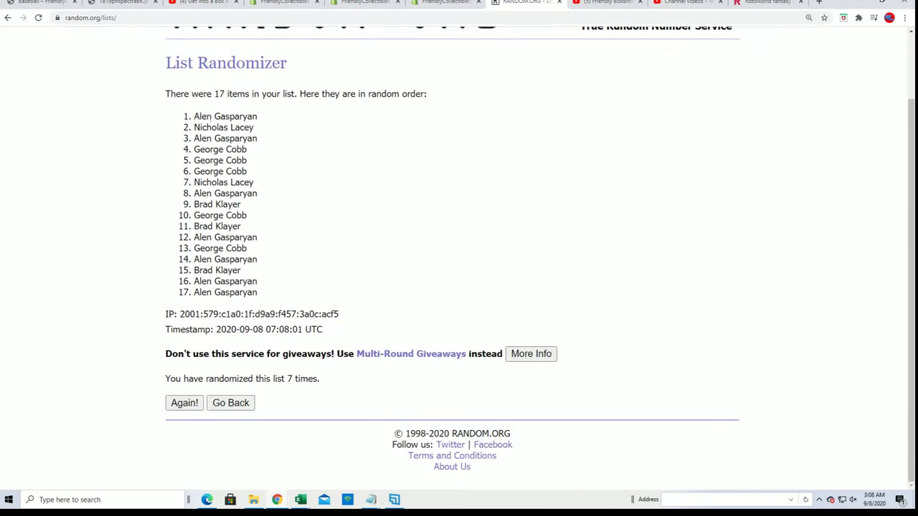
Copy all 17 owner names from the seventh randomized result
{"action": "left_click_drag", "start_coordinate": [191, 116], "coordinate": [262, 297]}
{"action": "right_click", "coordinate": [195, 195]}
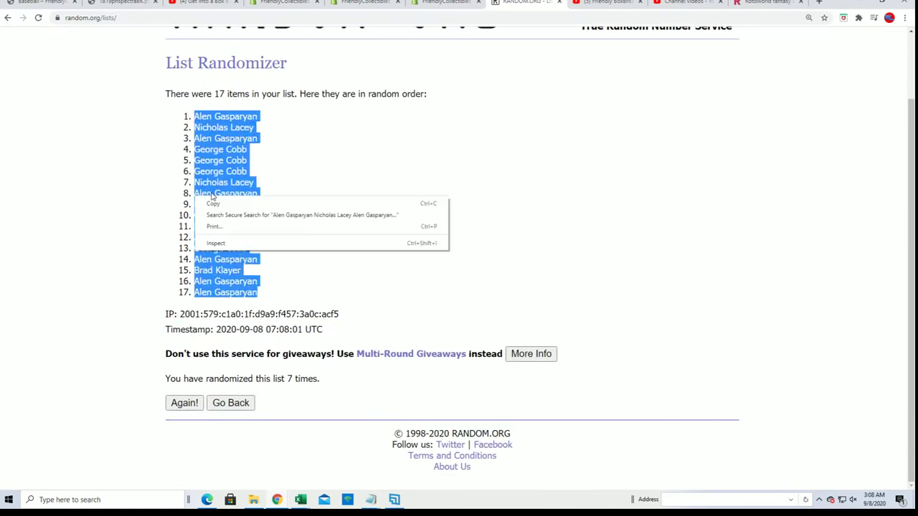
{"action": "left_click", "coordinate": [212, 201]}
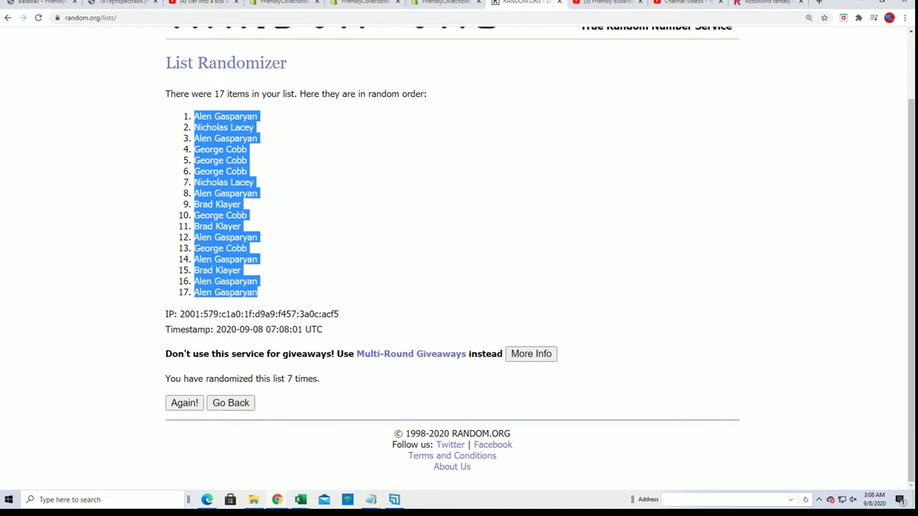
Switch to the Excel sheet and paste the names as Text under Owner from A2, then select B2 under Last Name Letter
{"action": "key", "text": "alt+Tab"}
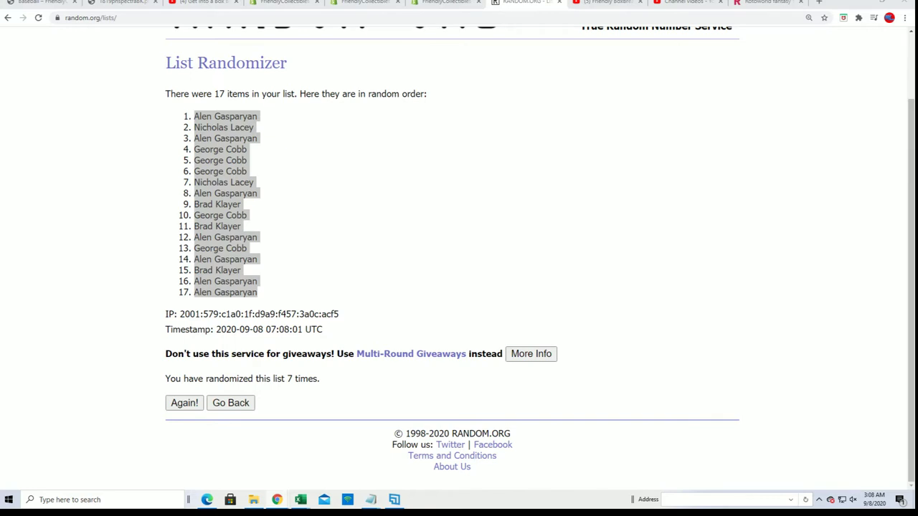
{"action": "left_click", "coordinate": [300, 500]}
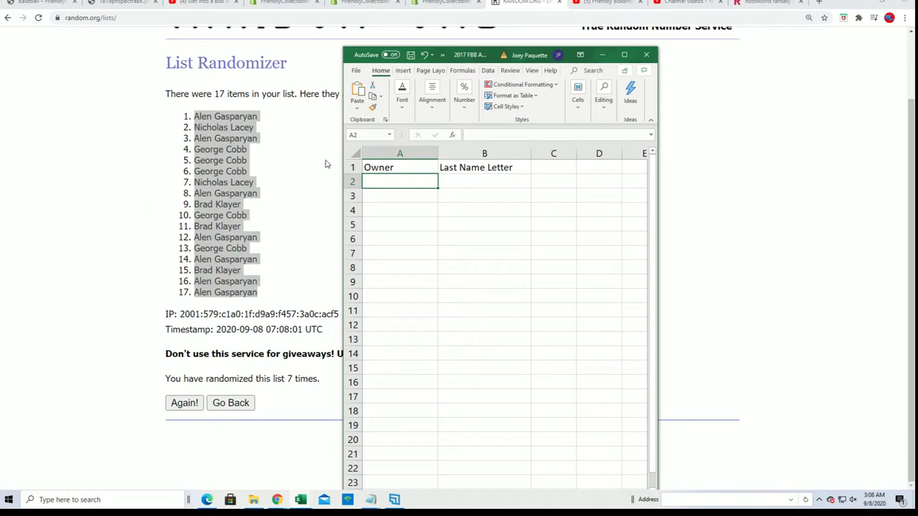
{"action": "right_click", "coordinate": [375, 183]}
{"action": "left_click", "coordinate": [412, 247]}
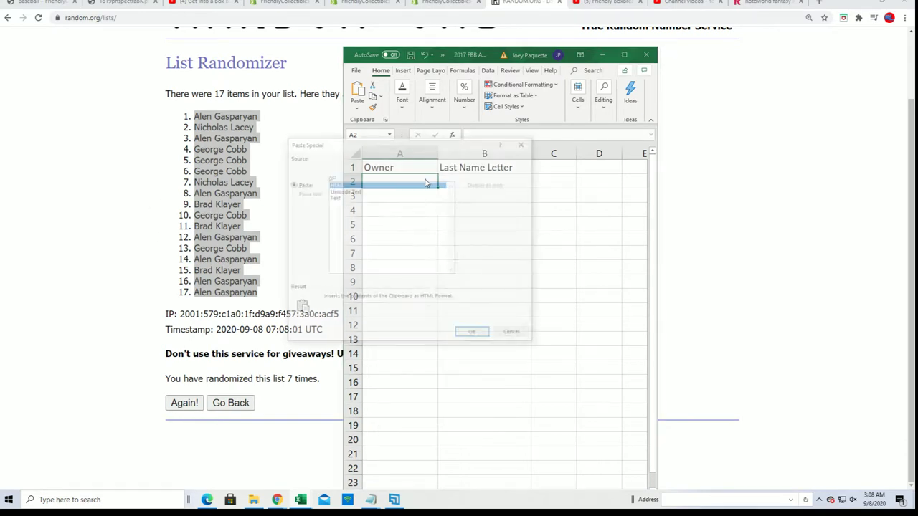
{"action": "left_click", "coordinate": [339, 198]}
{"action": "left_click", "coordinate": [471, 332]}
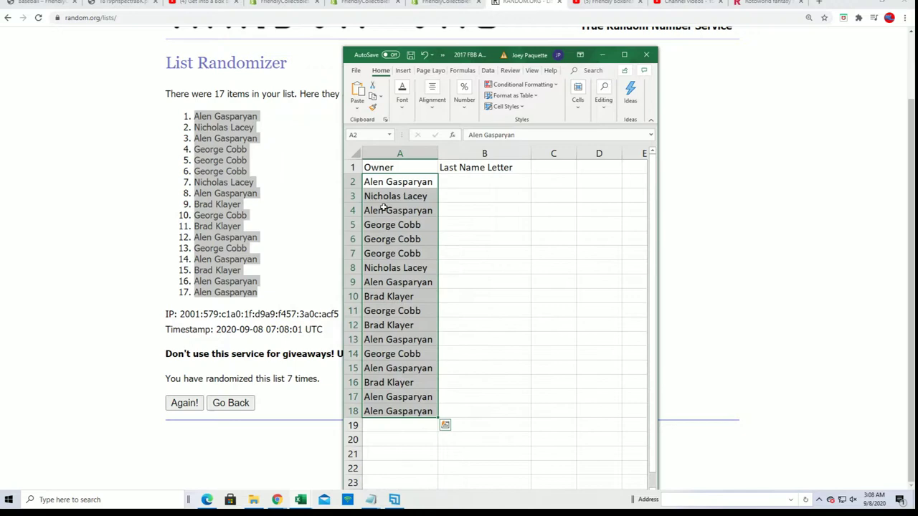
{"action": "left_click", "coordinate": [466, 181]}
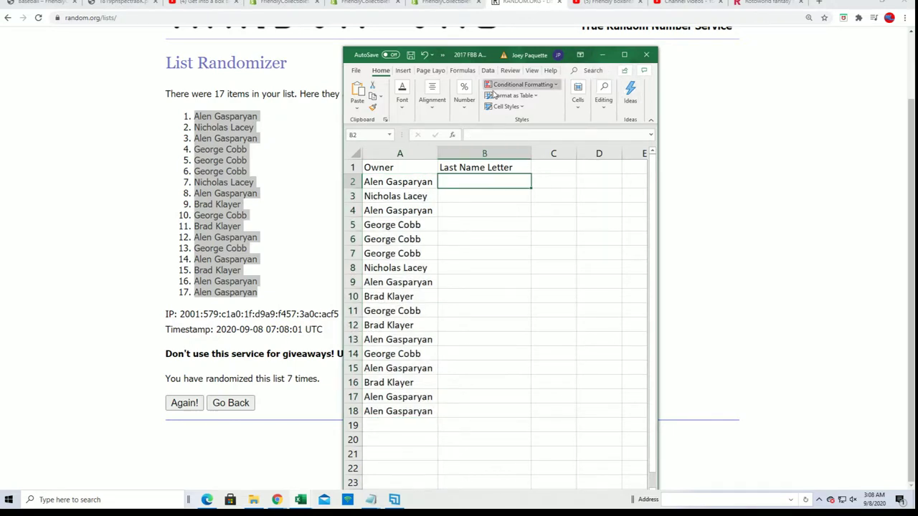
Return to RANDOM.ORG in the browser and open a blank List Randomizer form
{"action": "key", "text": "alt+Tab"}
{"action": "scroll", "coordinate": [297, 119], "scroll_direction": "up", "scroll_amount": 1}
{"action": "mouse_move", "coordinate": [338, 47]}
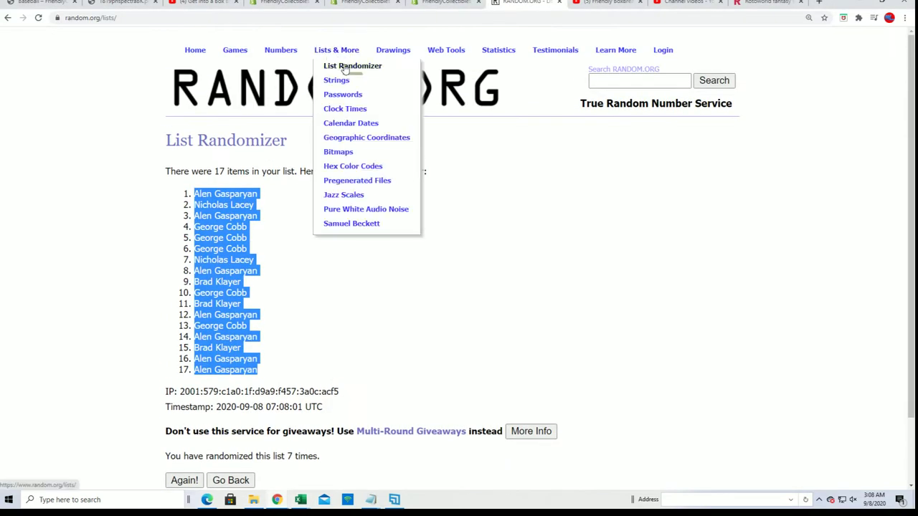
{"action": "left_click", "coordinate": [344, 66]}
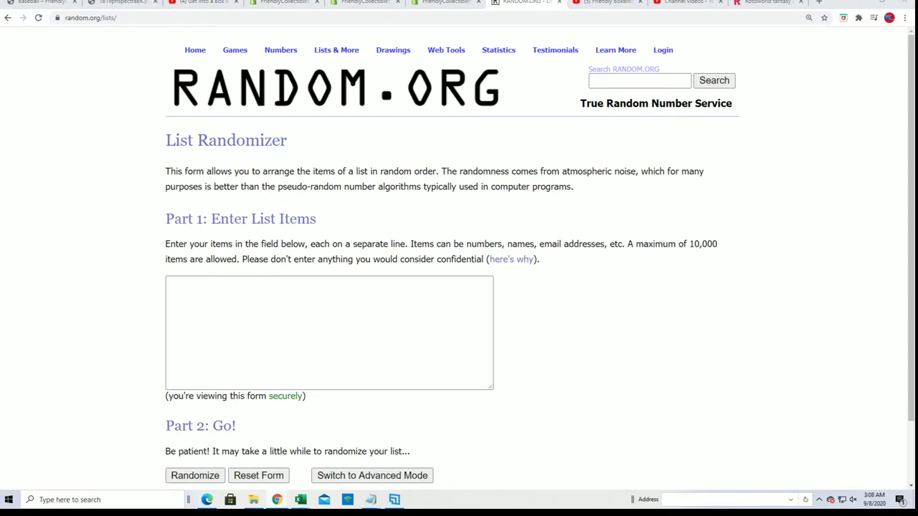
Copy the last-name letter groups, from "A, W" to "Y", out of the Notepad note and paste them into the list items field
{"action": "key", "text": "alt+Tab"}
{"action": "left_click_drag", "start_coordinate": [415, 382], "coordinate": [415, 276]}
{"action": "right_click", "coordinate": [415, 275]}
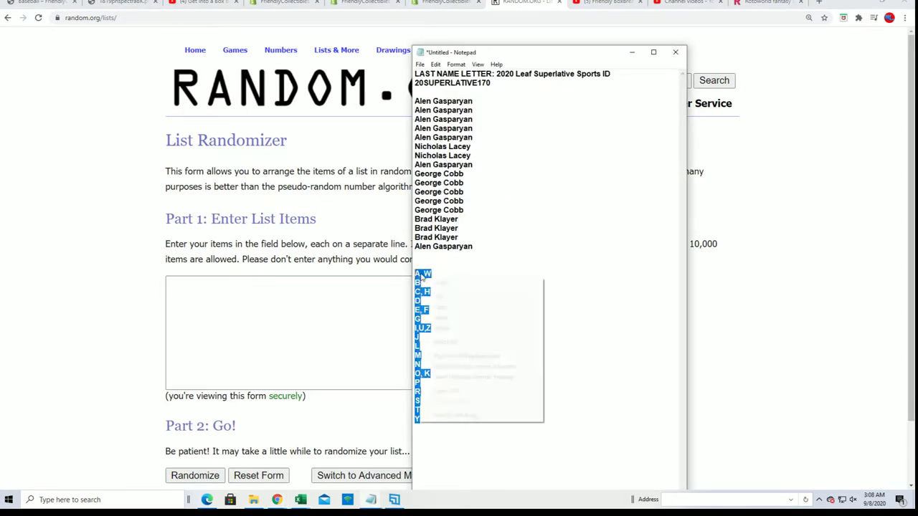
{"action": "left_click", "coordinate": [440, 306]}
{"action": "left_click", "coordinate": [254, 294]}
{"action": "right_click", "coordinate": [195, 280]}
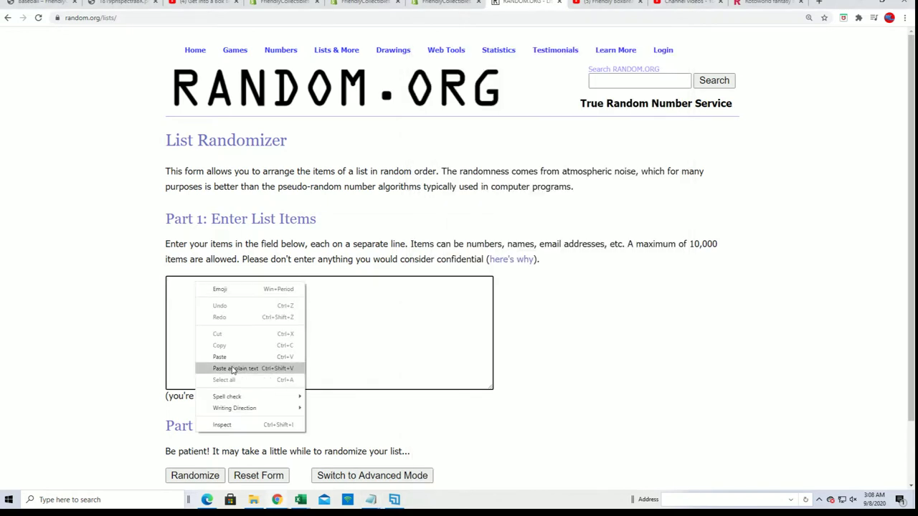
{"action": "left_click", "coordinate": [251, 354]}
Randomize the letter-group list seven times in a row
{"action": "scroll", "coordinate": [574, 358], "scroll_direction": "down", "scroll_amount": 2}
{"action": "left_click", "coordinate": [205, 402]}
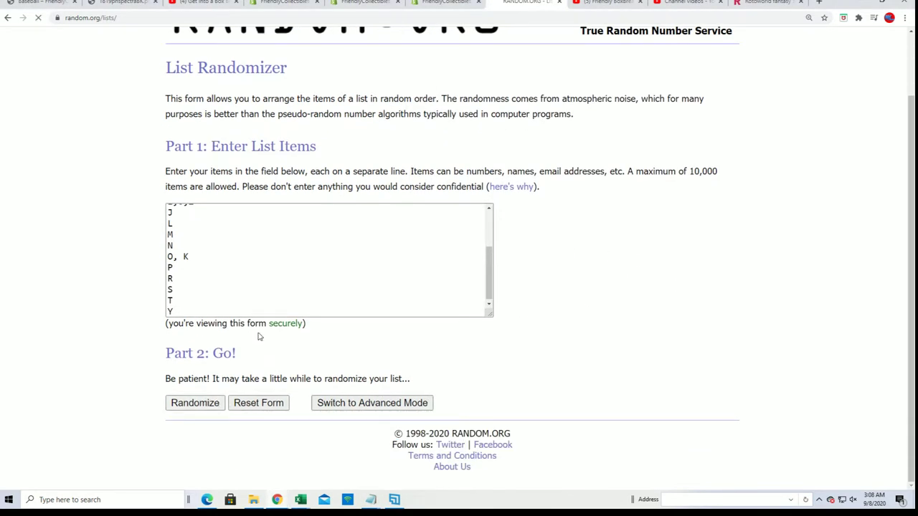
{"action": "scroll", "coordinate": [230, 370], "scroll_direction": "down", "scroll_amount": 1}
{"action": "left_click", "coordinate": [185, 401]}
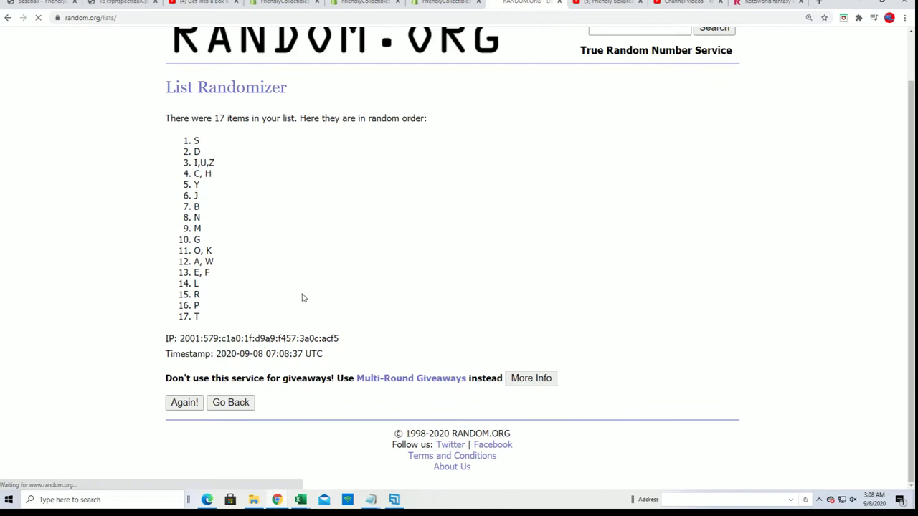
{"action": "scroll", "coordinate": [268, 353], "scroll_direction": "down", "scroll_amount": 1}
{"action": "left_click", "coordinate": [180, 398]}
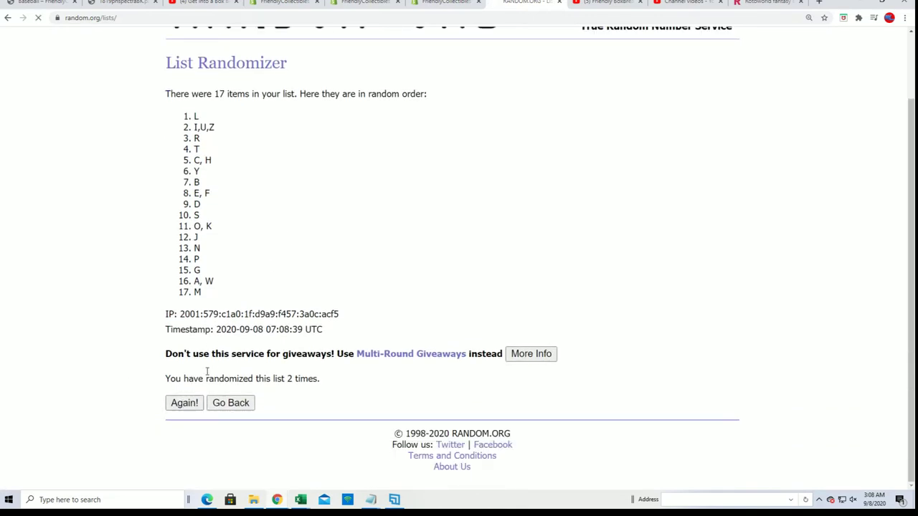
{"action": "scroll", "coordinate": [257, 362], "scroll_direction": "down", "scroll_amount": 1}
{"action": "left_click", "coordinate": [184, 400]}
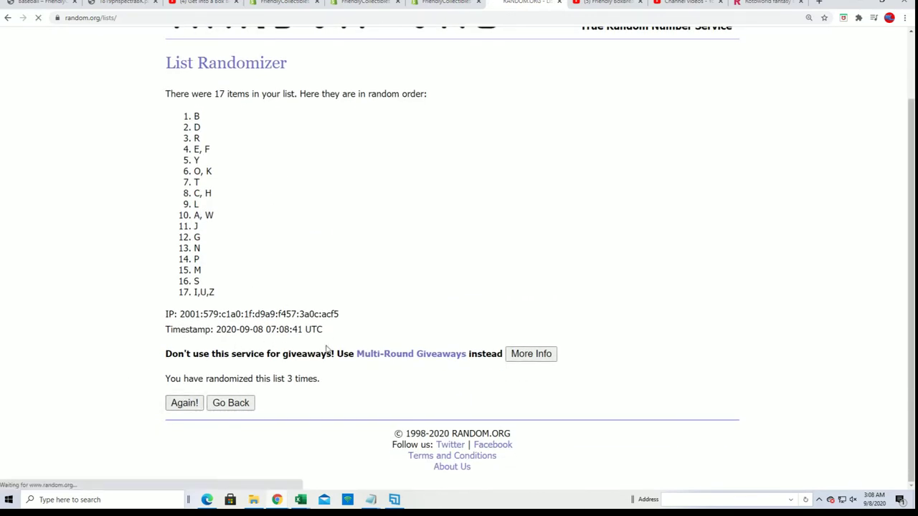
{"action": "scroll", "coordinate": [304, 385], "scroll_direction": "down", "scroll_amount": 1}
{"action": "left_click", "coordinate": [184, 403]}
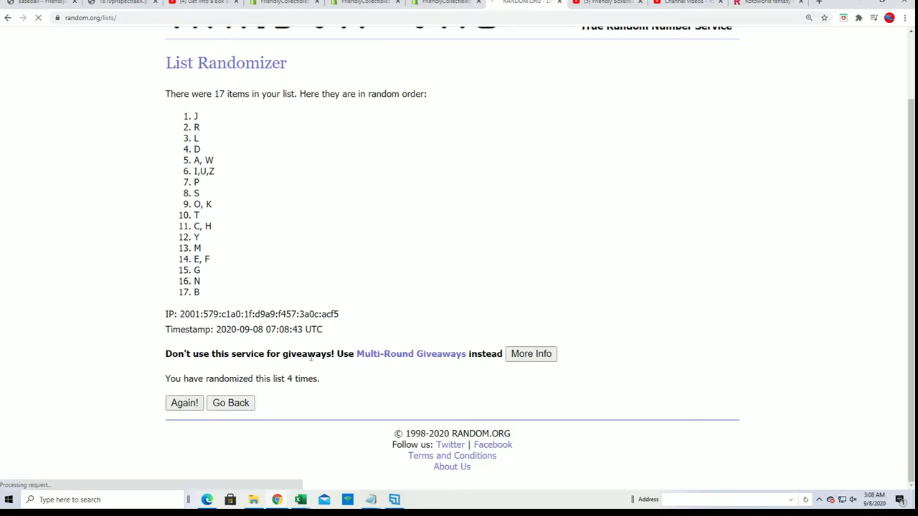
{"action": "scroll", "coordinate": [302, 365], "scroll_direction": "down", "scroll_amount": 1}
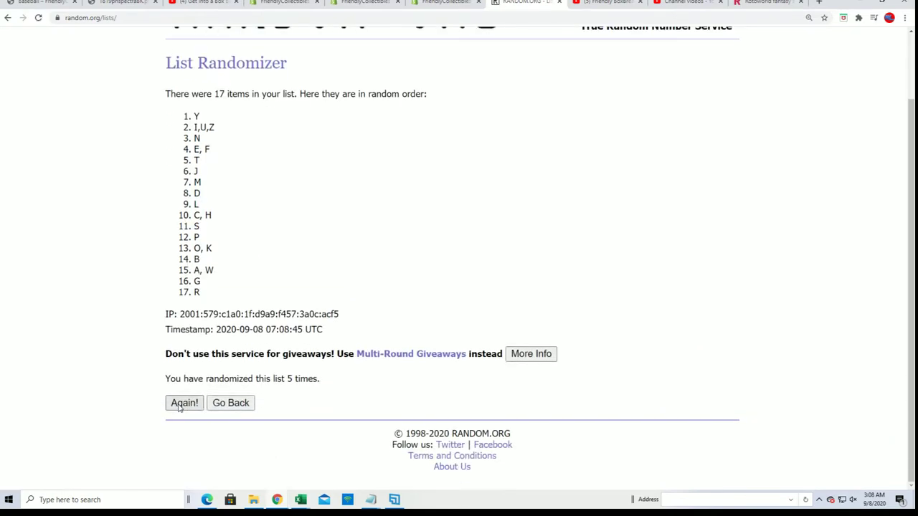
{"action": "left_click", "coordinate": [181, 404]}
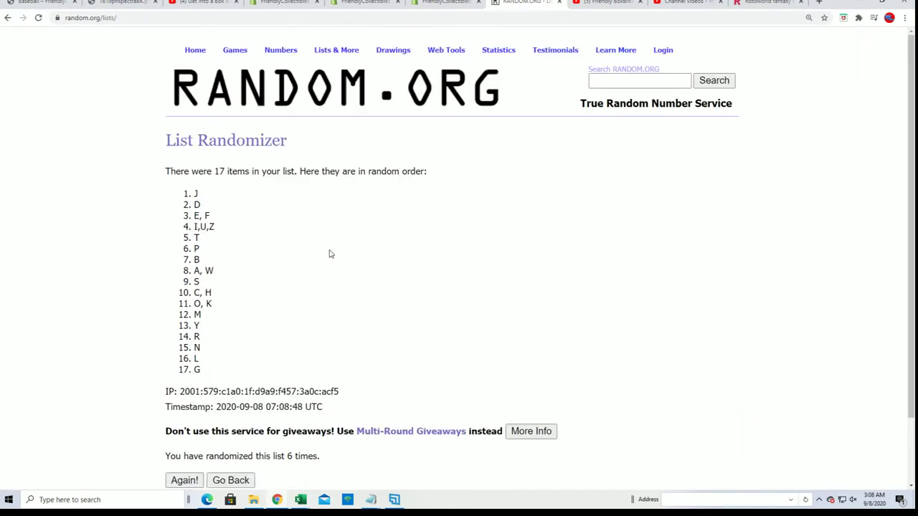
{"action": "scroll", "coordinate": [326, 258], "scroll_direction": "down", "scroll_amount": 1}
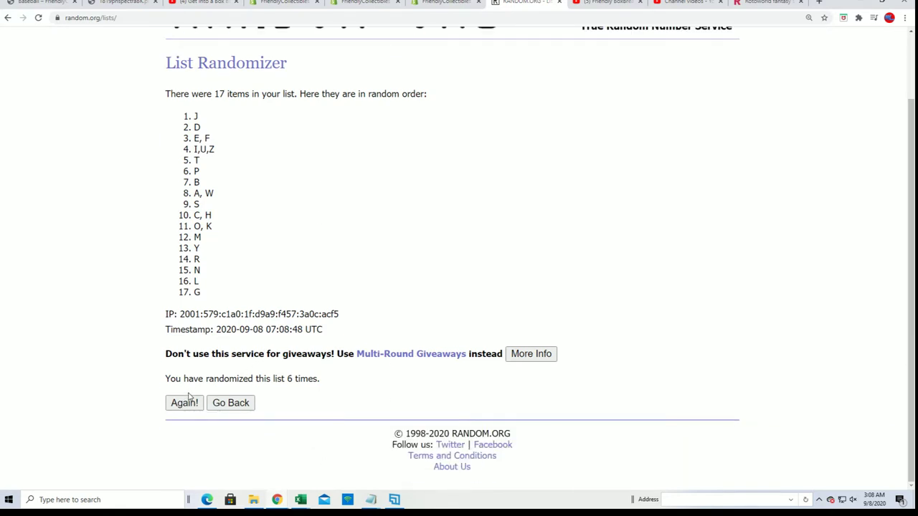
{"action": "left_click", "coordinate": [185, 403]}
Copy all 17 letter groups from the seventh randomized result
{"action": "scroll", "coordinate": [345, 227], "scroll_direction": "down", "scroll_amount": 1}
{"action": "left_click_drag", "start_coordinate": [194, 116], "coordinate": [209, 291]}
{"action": "right_click", "coordinate": [209, 278]}
{"action": "left_click", "coordinate": [226, 283]}
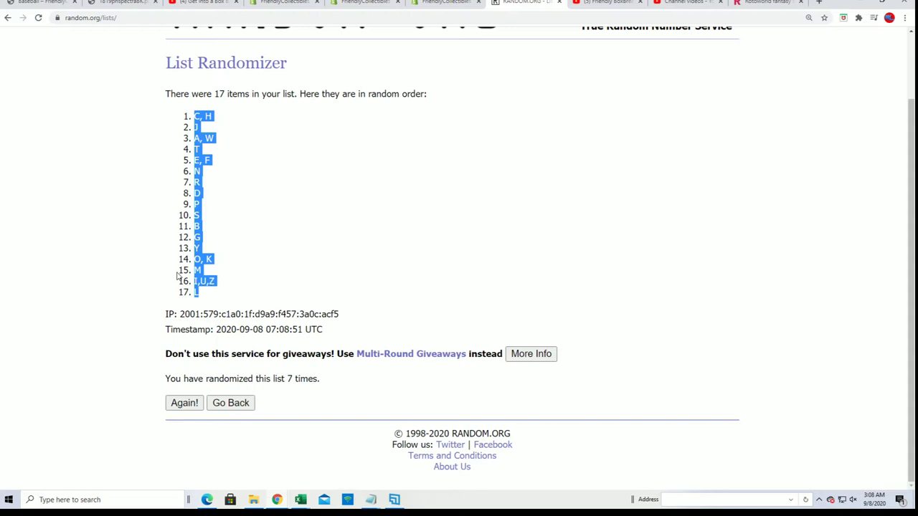
Switch to the Excel sheet with the Owner column, minimizing the orders export, and paste the letter groups as Text from B2 down
{"action": "key", "text": "alt+Tab"}
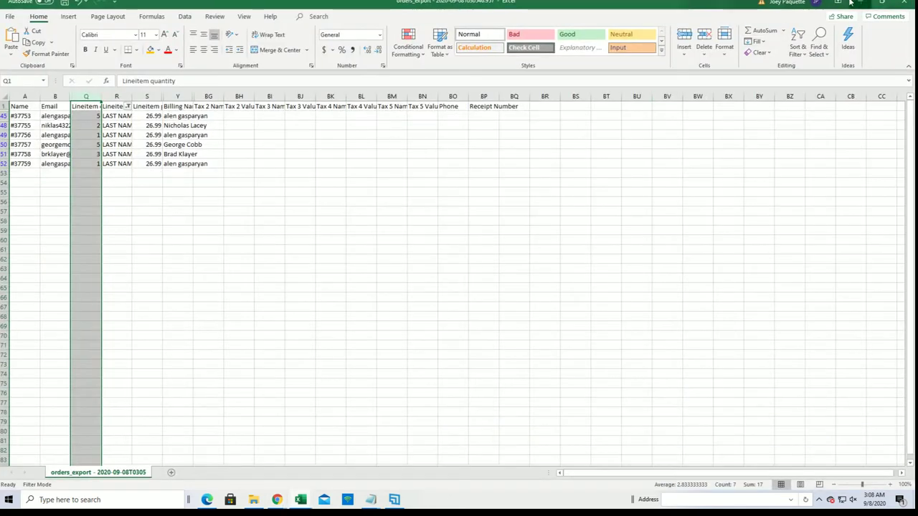
{"action": "left_click", "coordinate": [859, 6]}
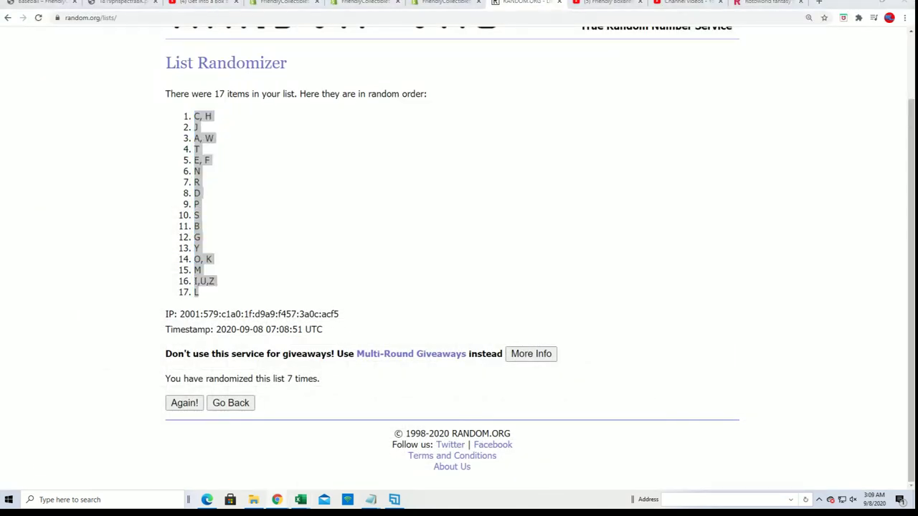
{"action": "key", "text": "alt+Tab"}
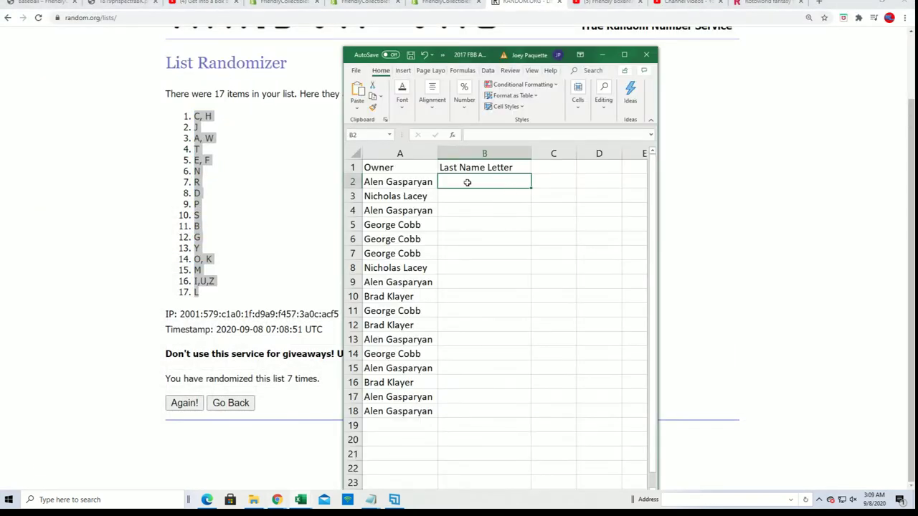
{"action": "right_click", "coordinate": [462, 180]}
{"action": "left_click", "coordinate": [496, 245]}
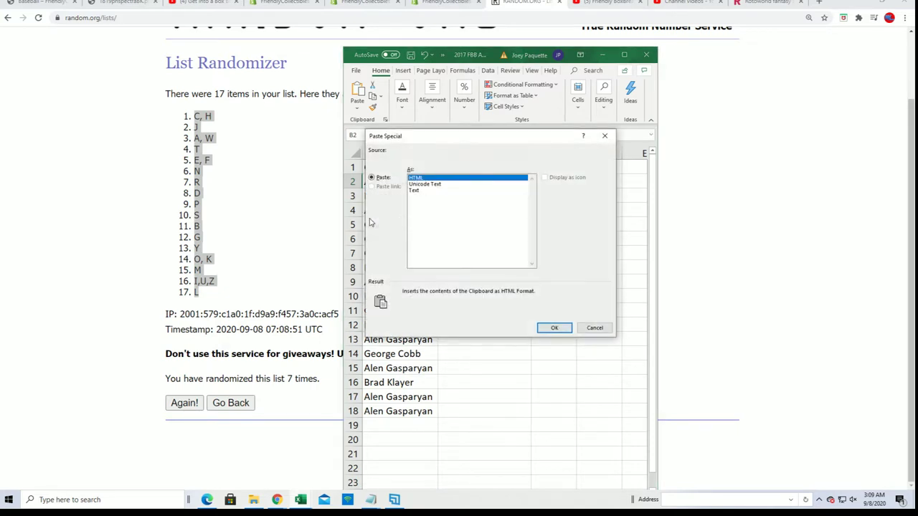
{"action": "left_click", "coordinate": [430, 190]}
{"action": "left_click", "coordinate": [555, 329]}
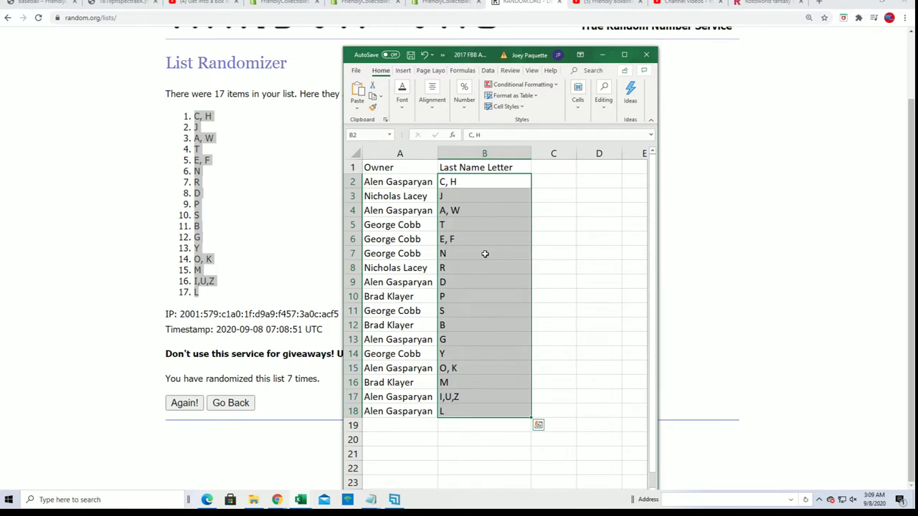
{"action": "key", "text": "Escape"}
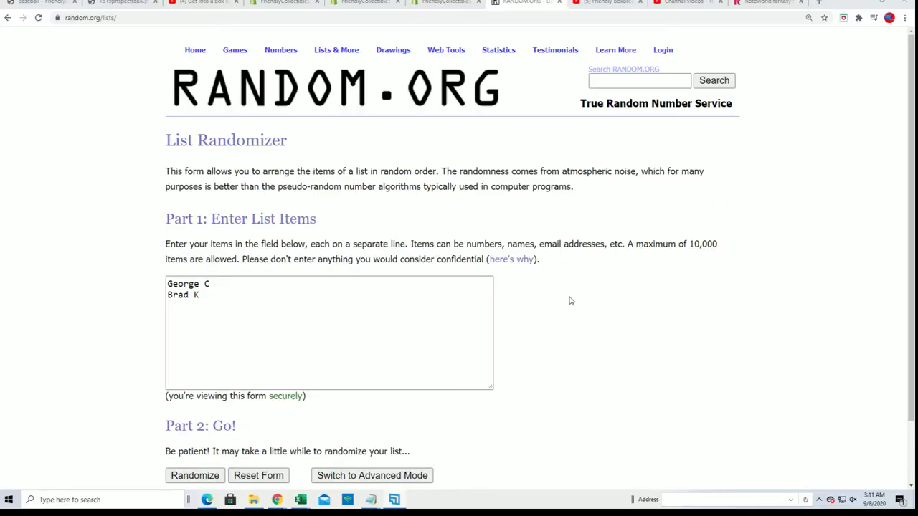
Randomize the two-name owner list seven times in a row and highlight the first-placed name in the final result
{"action": "scroll", "coordinate": [401, 373], "scroll_direction": "down", "scroll_amount": 1}
{"action": "left_click", "coordinate": [195, 401]}
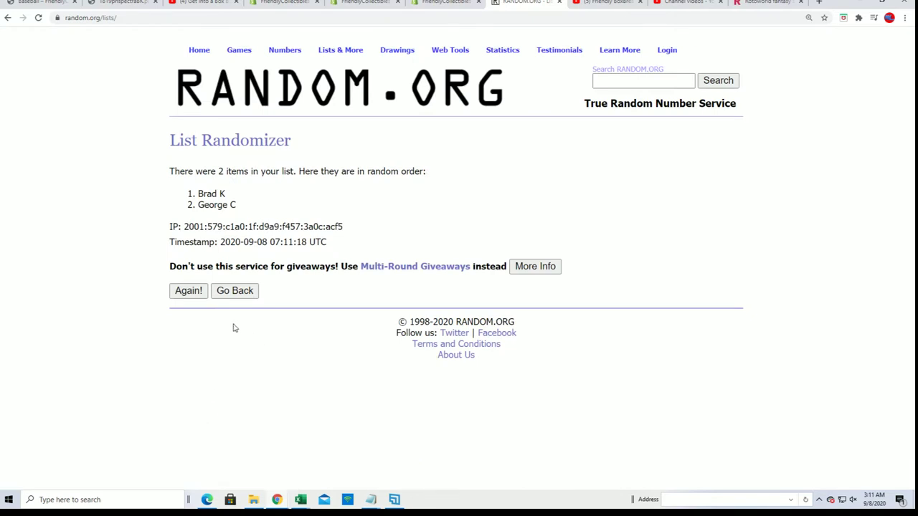
{"action": "left_click", "coordinate": [186, 286]}
{"action": "left_click", "coordinate": [190, 314]}
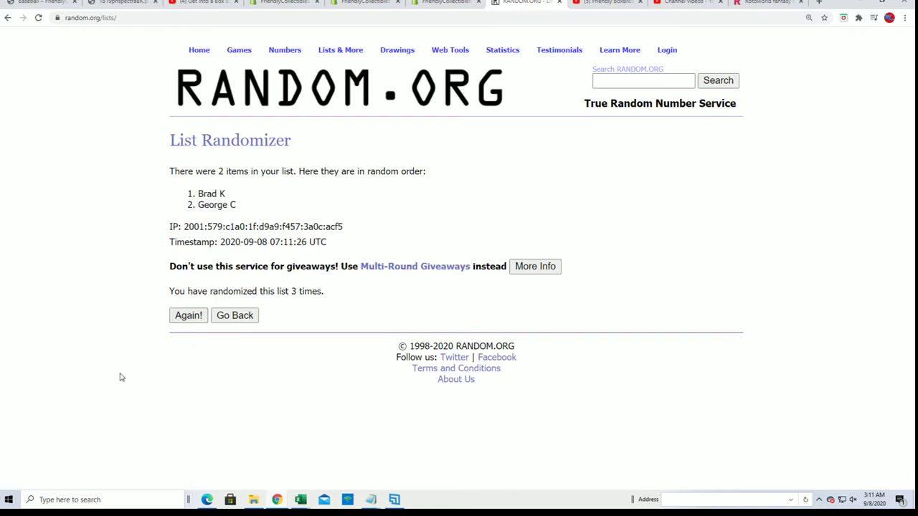
{"action": "left_click", "coordinate": [172, 316]}
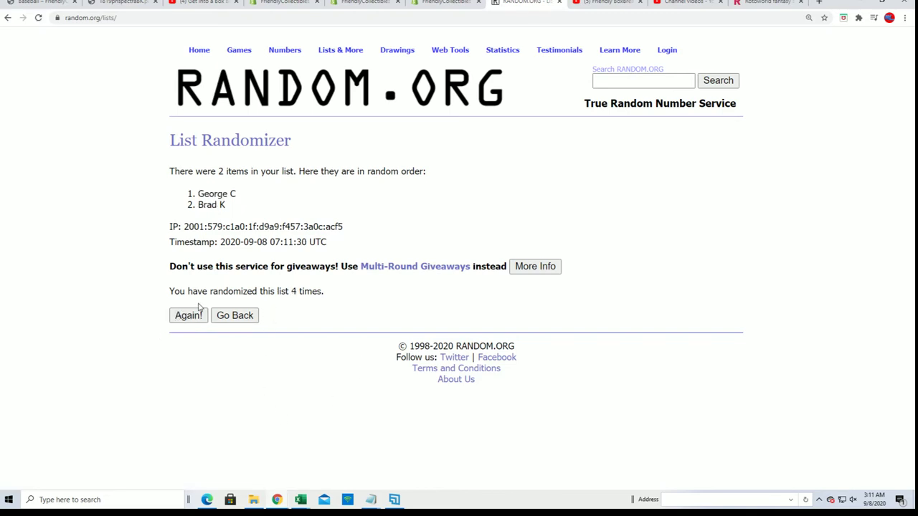
{"action": "left_click", "coordinate": [198, 312]}
{"action": "left_click", "coordinate": [186, 316]}
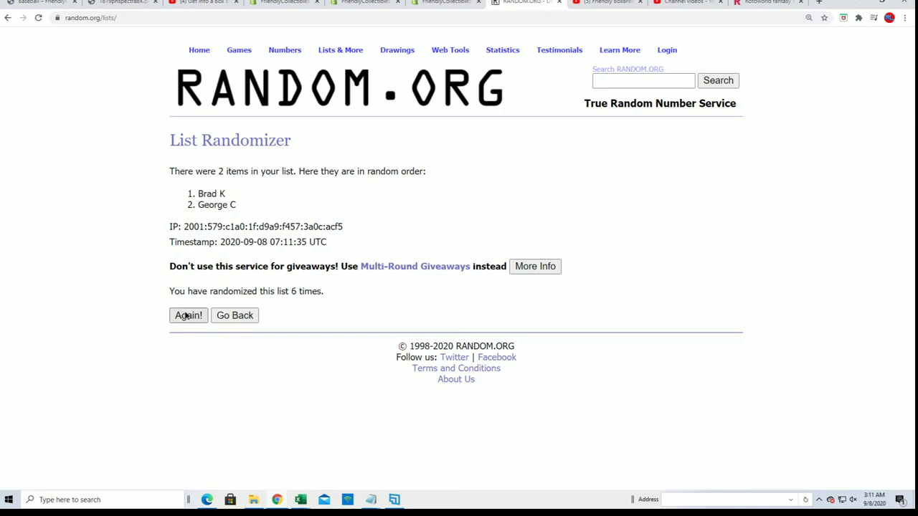
{"action": "left_click", "coordinate": [186, 316]}
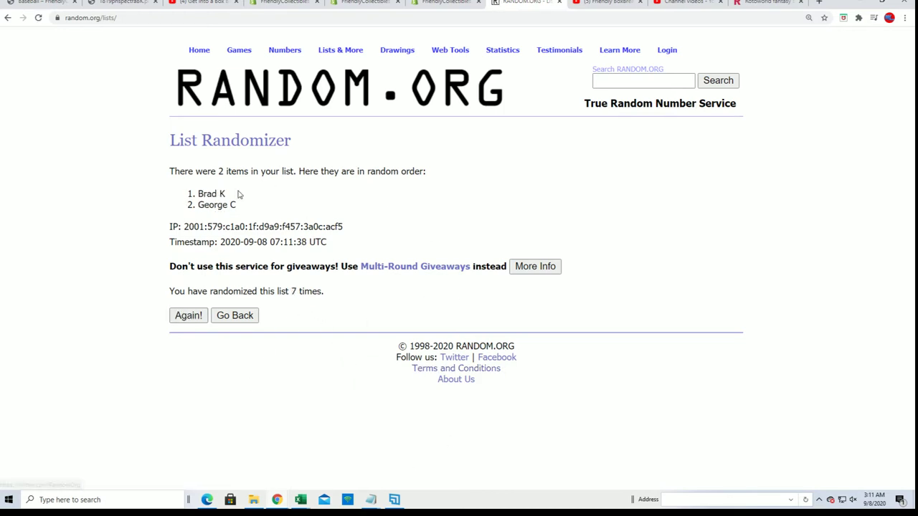
{"action": "left_click_drag", "start_coordinate": [238, 193], "coordinate": [158, 189]}
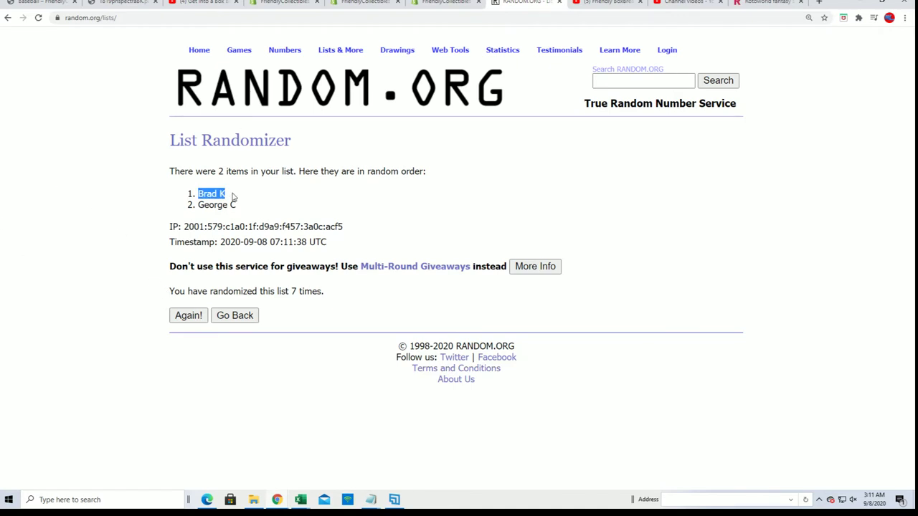